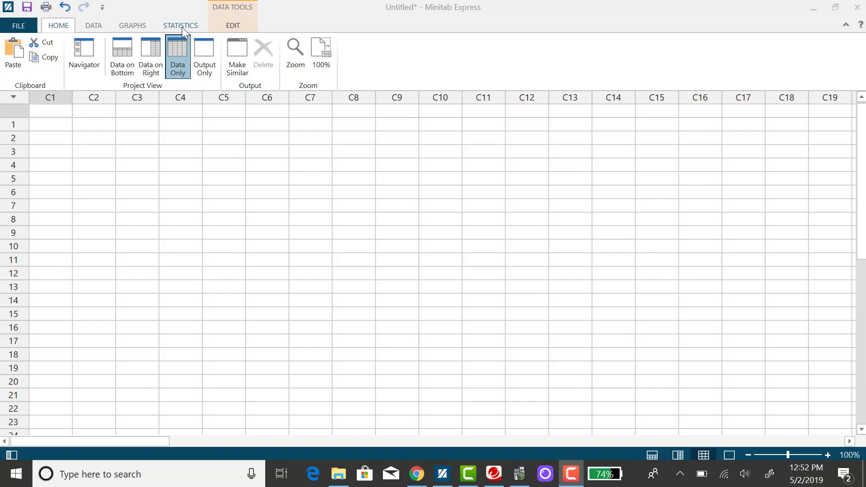
# Compute the cumulative probability of the single value 0.70 for the normal distribution with mean 0 and standard deviation 1.
pyautogui.click(182, 25)
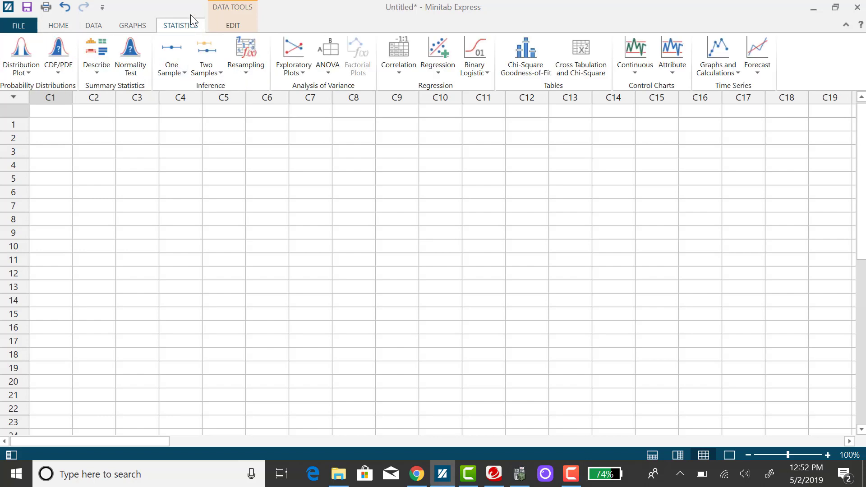
pyautogui.click(59, 72)
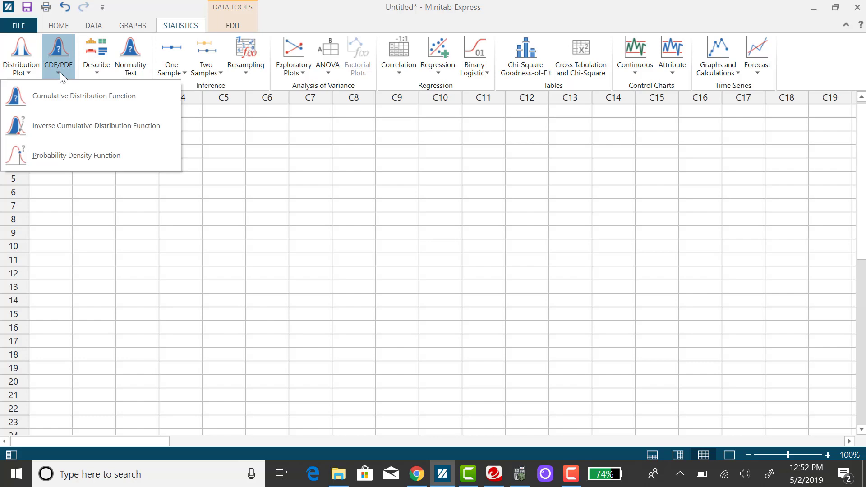
pyautogui.click(67, 98)
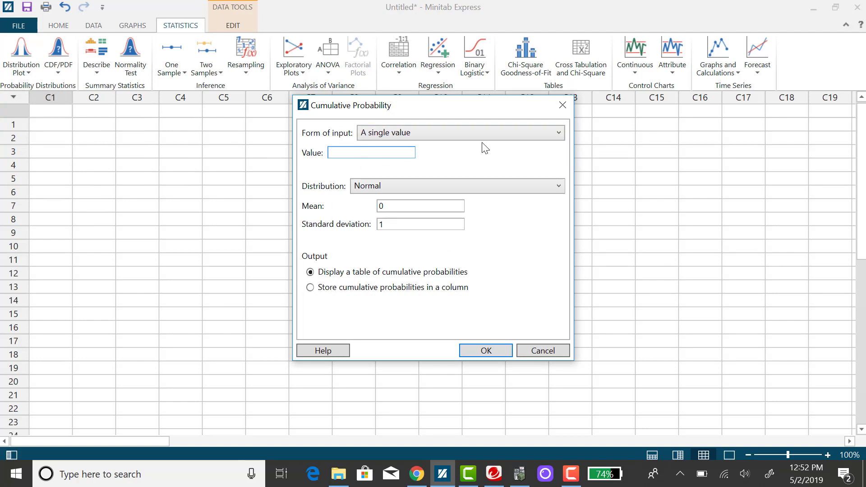
pyautogui.write('0.70')
pyautogui.click(486, 350)
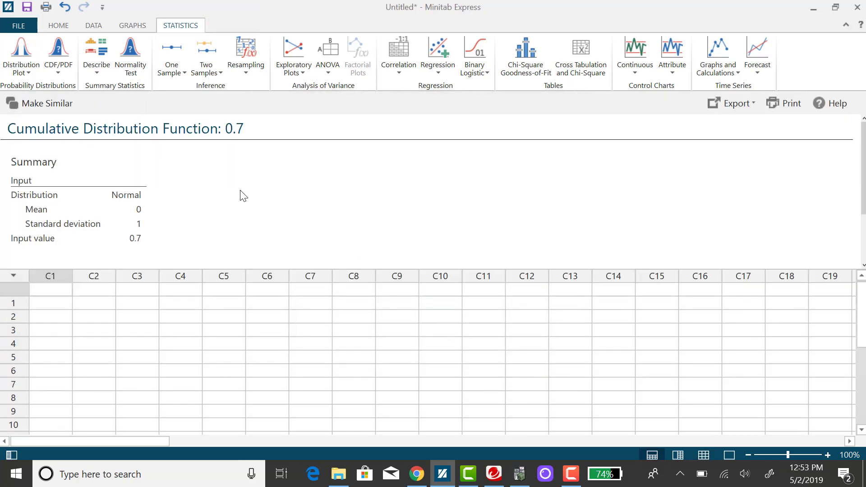
pyautogui.scroll(-3, 212, 198)
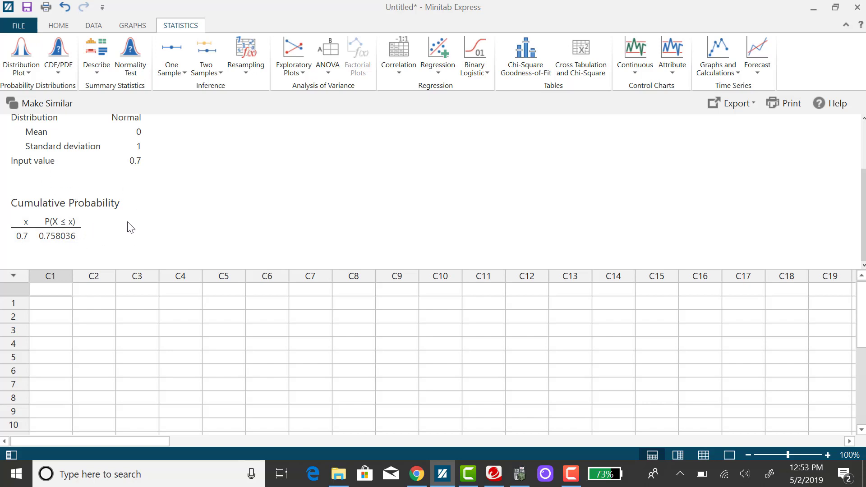
# Create a standard normal probability distribution plot shading the left tail for a specified x value of 0.70.
pyautogui.click(31, 72)
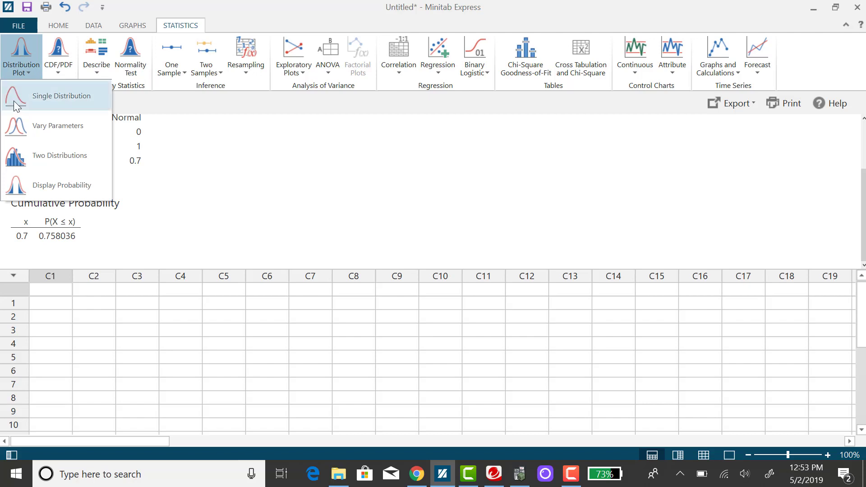
pyautogui.click(50, 189)
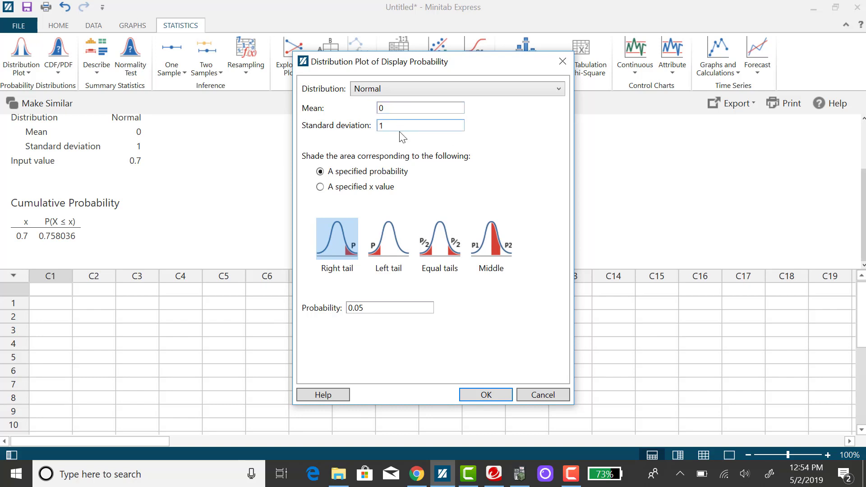
pyautogui.click(321, 187)
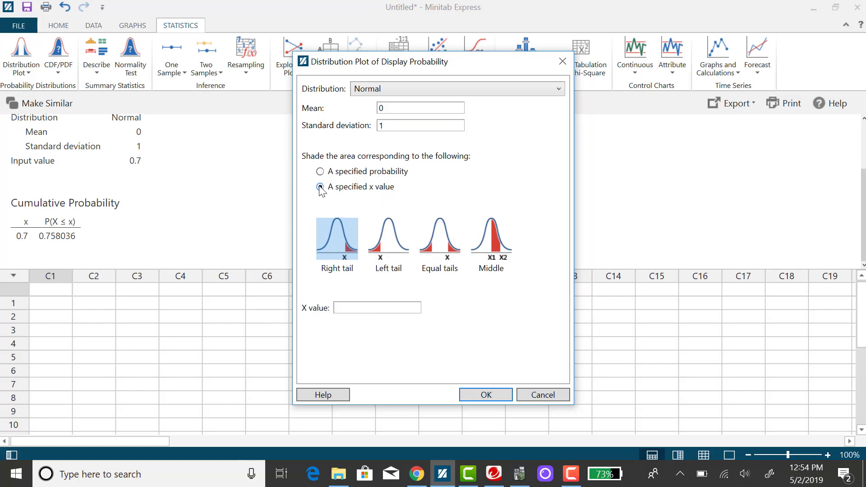
pyautogui.click(388, 242)
pyautogui.click(380, 307)
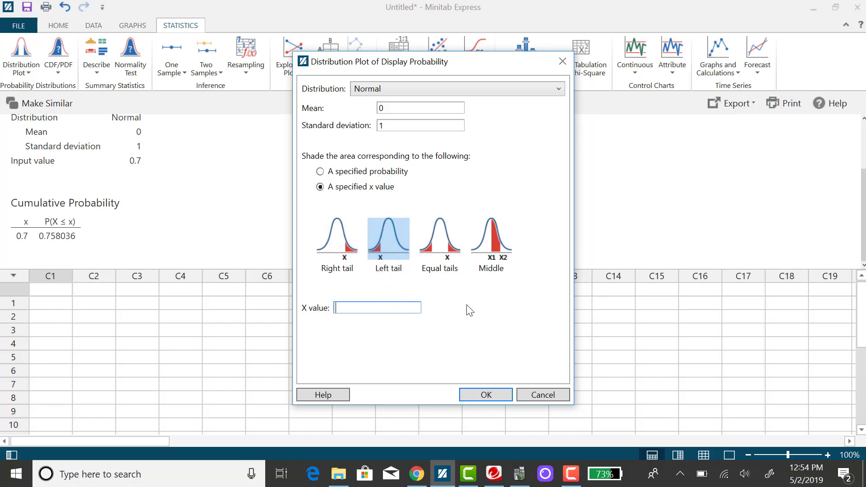
pyautogui.write('0.70')
pyautogui.click(486, 395)
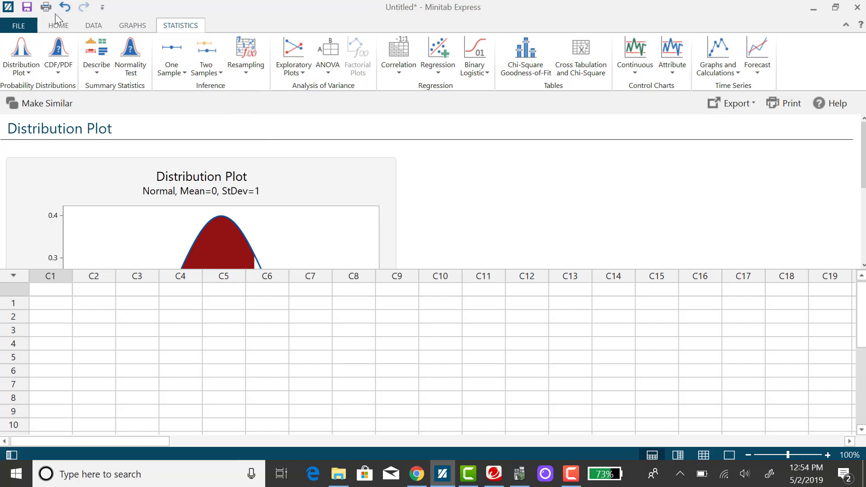
# Switch the project view to output only so the whole distribution plot is shown.
pyautogui.click(63, 26)
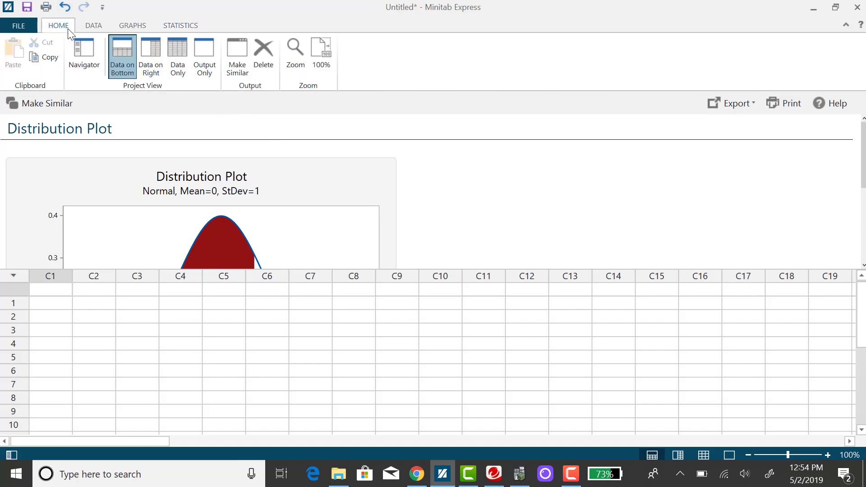
pyautogui.click(206, 55)
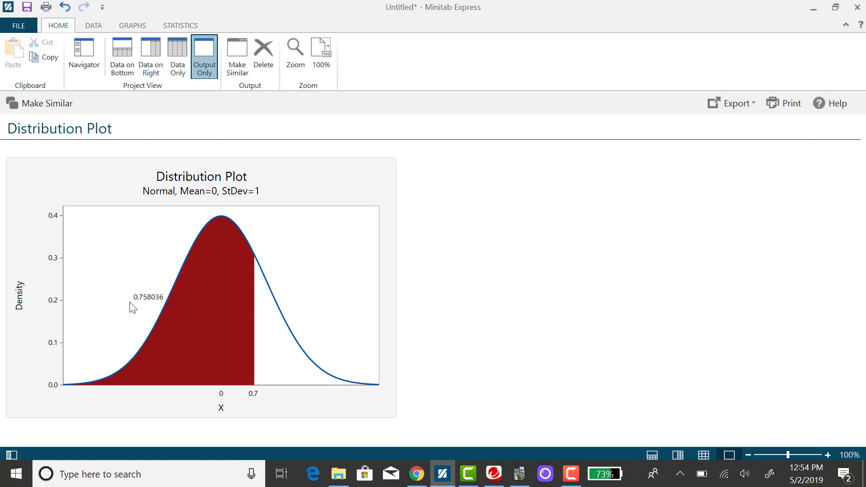
# Compute the standard normal cumulative probability for the single value 1.67.
pyautogui.click(179, 26)
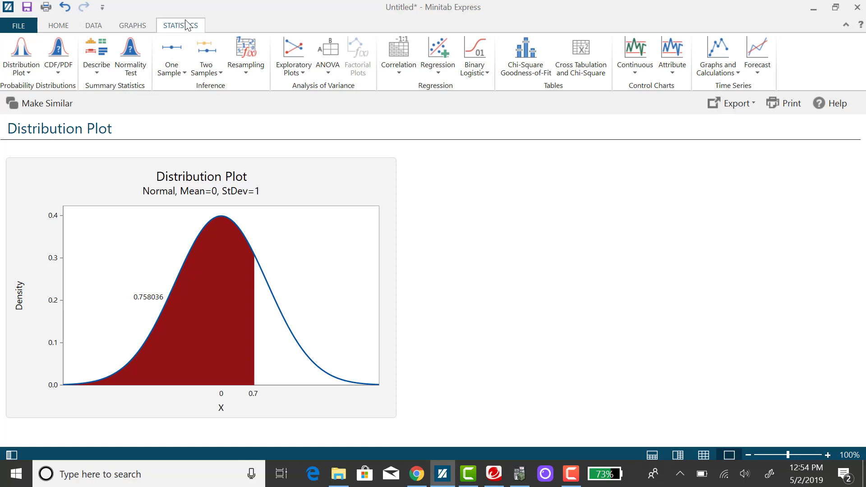
pyautogui.click(58, 73)
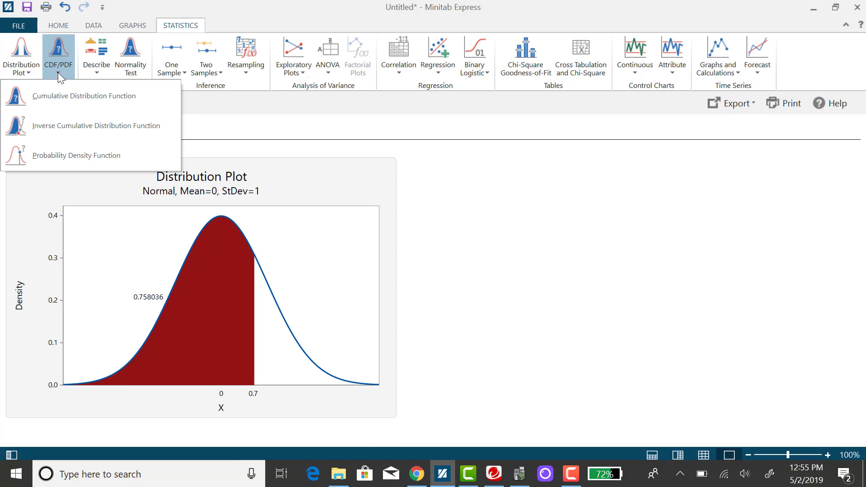
pyautogui.click(73, 96)
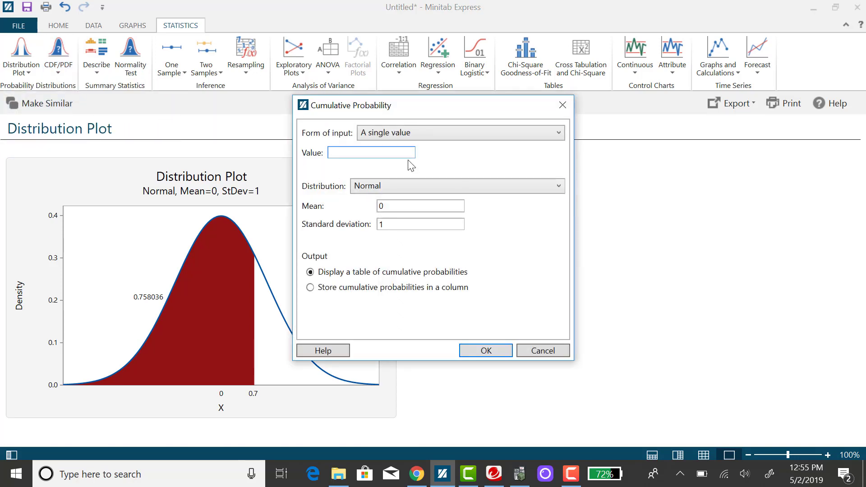
pyautogui.write('1.67')
pyautogui.click(497, 355)
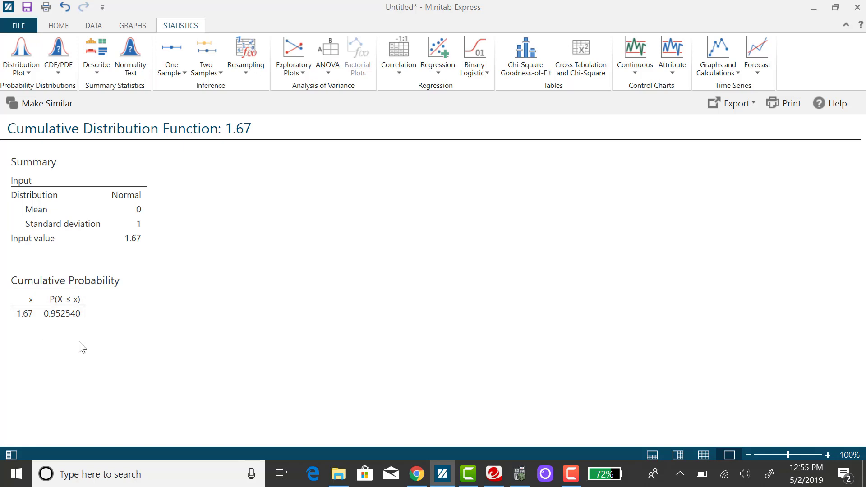
# Plot the standard normal distribution with the left tail shaded for a specified x value of 1.67.
pyautogui.click(23, 69)
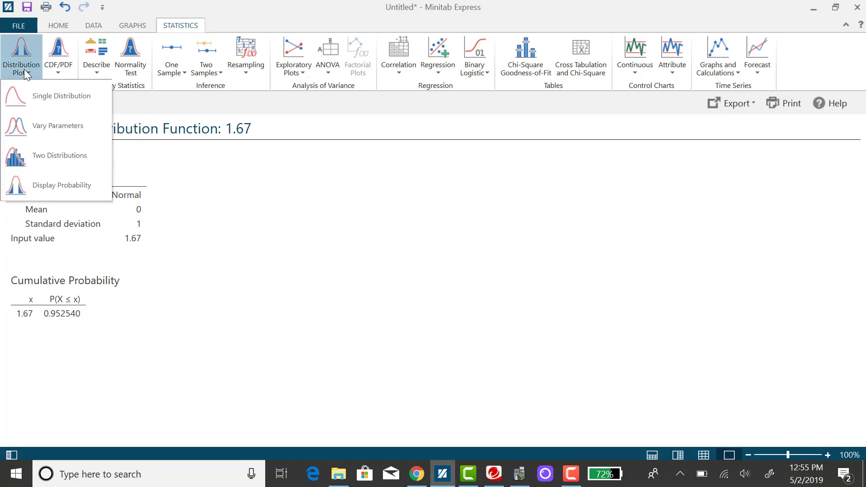
pyautogui.click(53, 190)
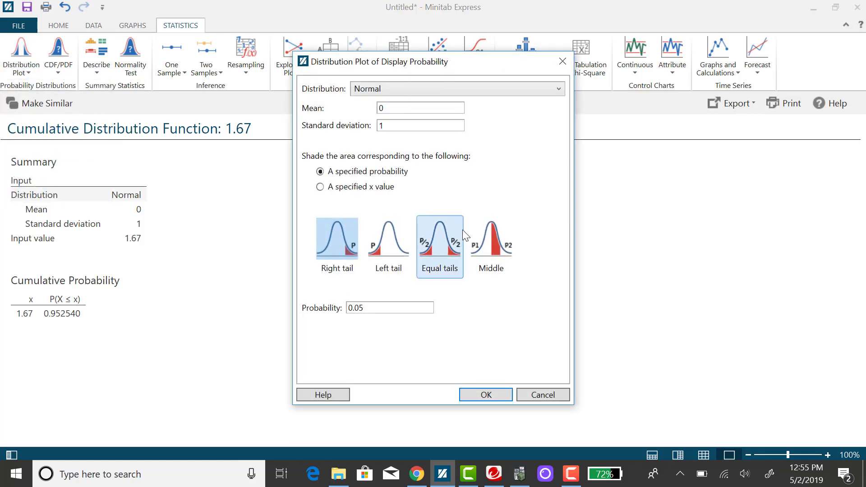
pyautogui.click(320, 186)
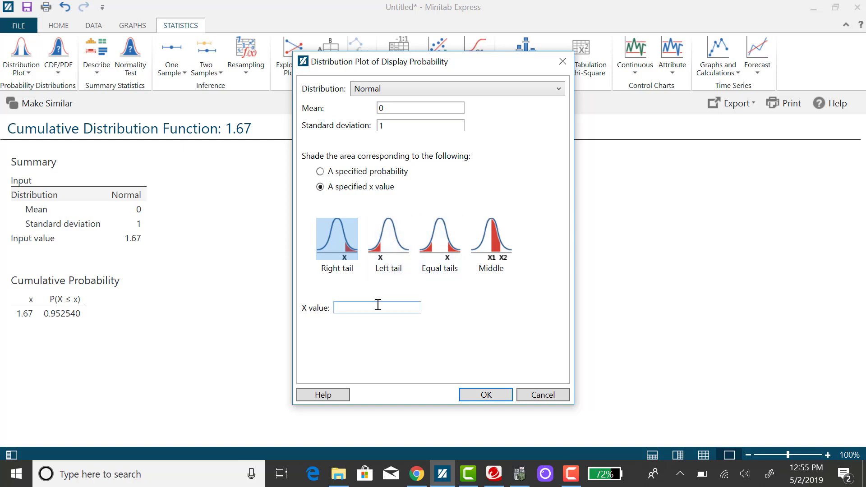
pyautogui.click(392, 246)
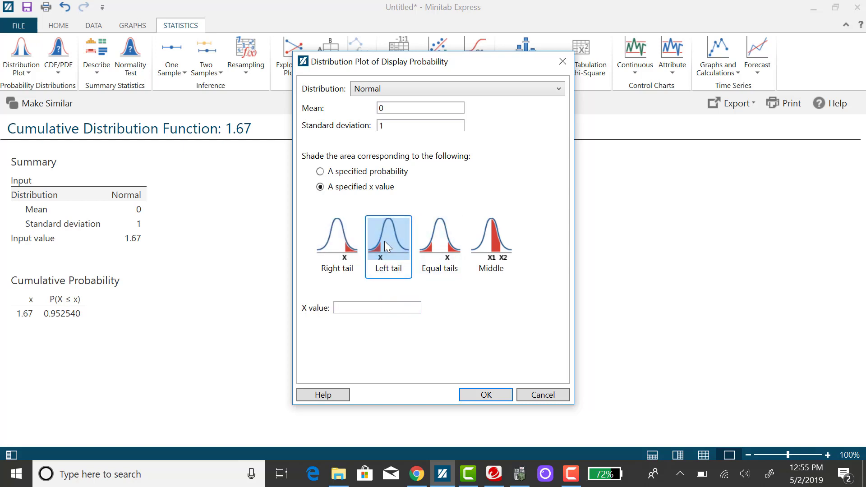
pyautogui.click(363, 307)
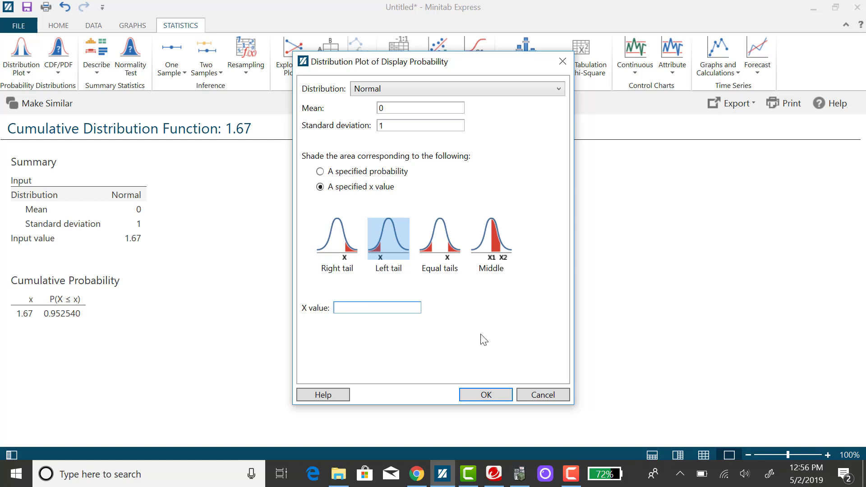
pyautogui.write('1.67')
pyautogui.click(487, 394)
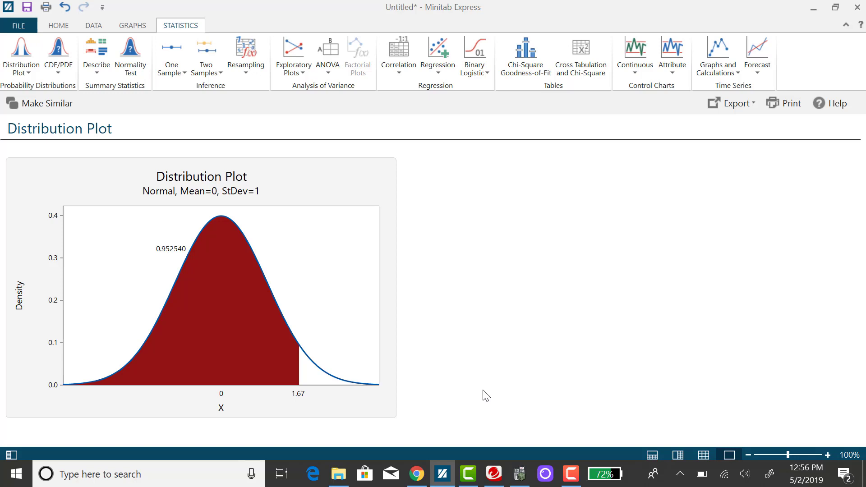
# Compute the standard normal cumulative probability for the single value -2.83.
pyautogui.click(51, 71)
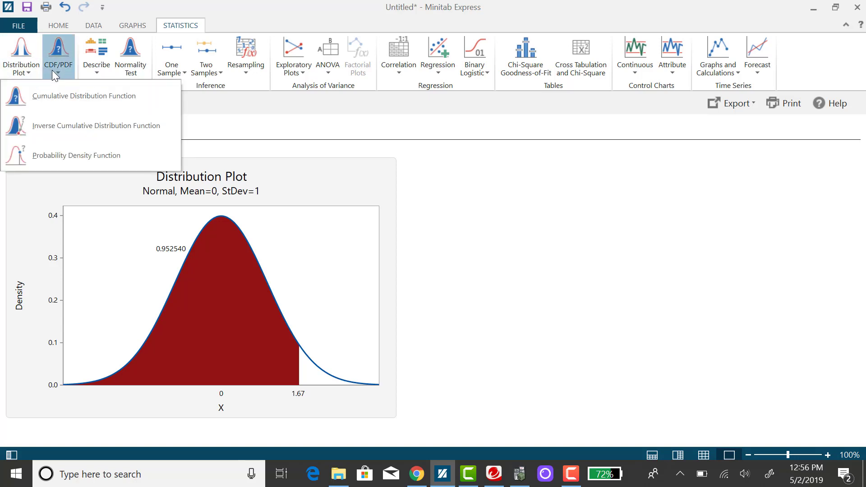
pyautogui.click(63, 92)
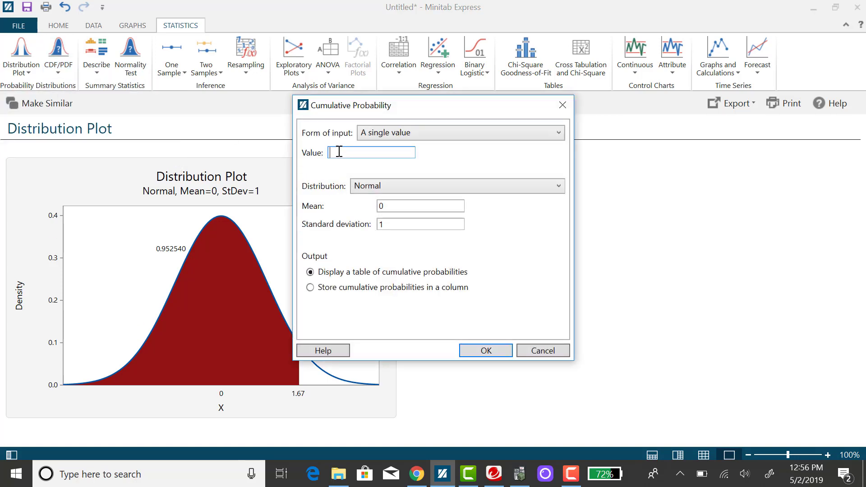
pyautogui.write('-2.83')
pyautogui.click(499, 352)
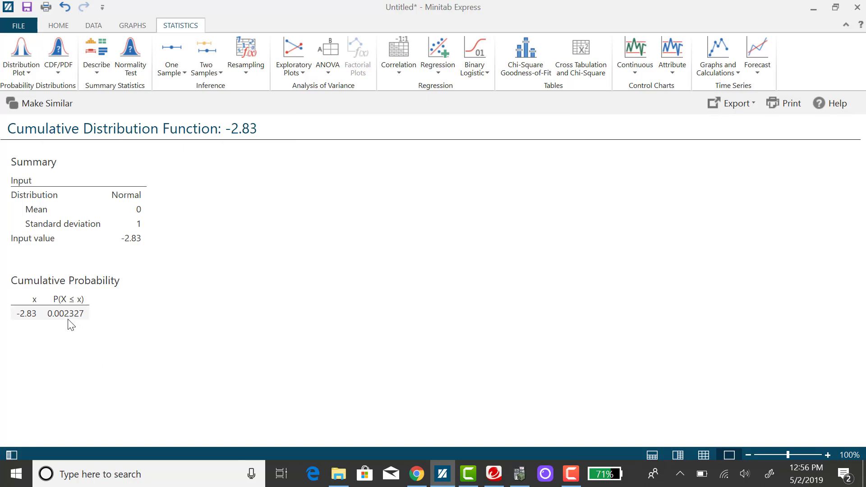
# Plot the standard normal distribution with the left tail shaded for a specified x value of -2.83.
pyautogui.click(20, 71)
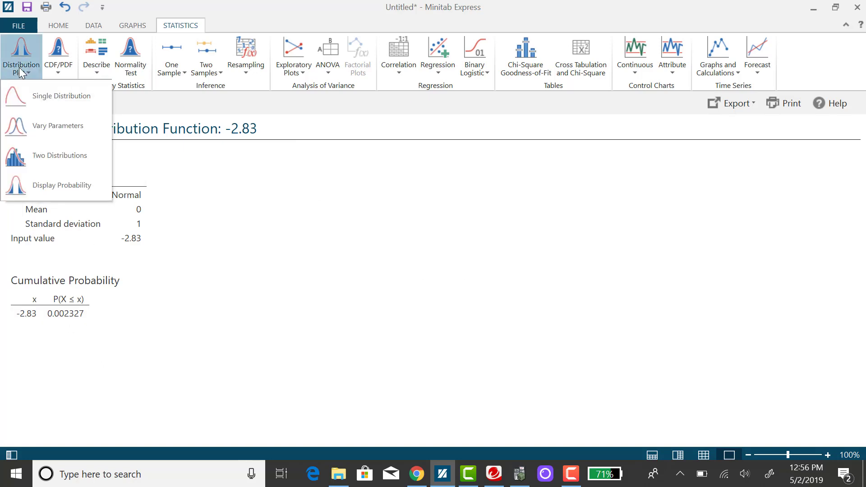
pyautogui.click(55, 190)
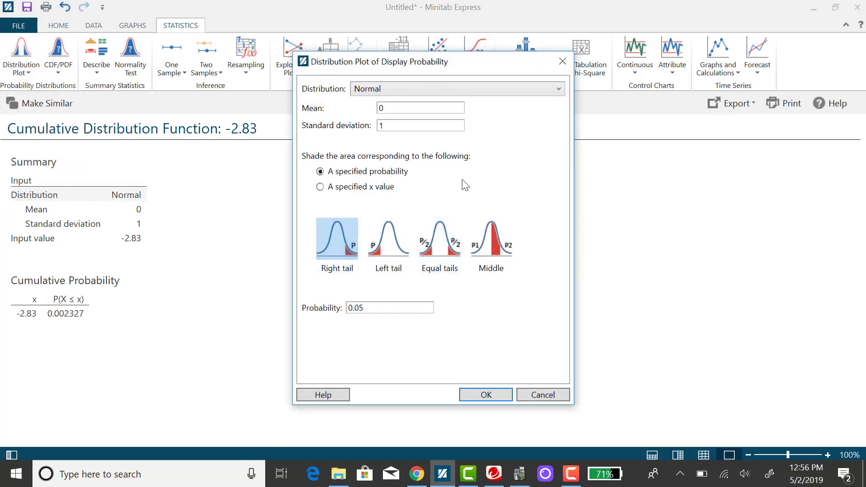
pyautogui.click(389, 244)
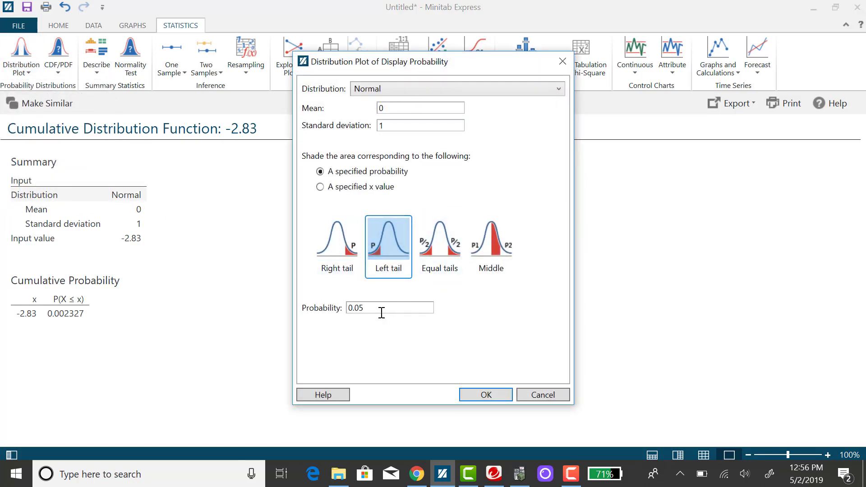
pyautogui.click(320, 186)
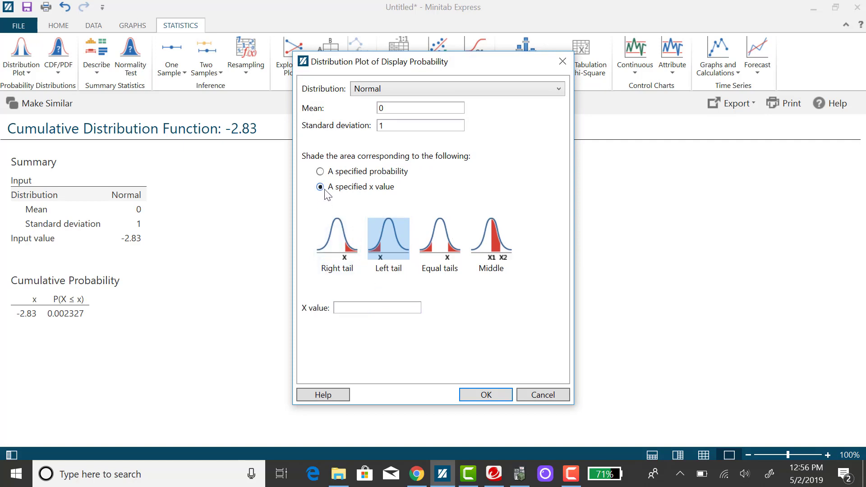
pyautogui.click(360, 307)
pyautogui.write('-2.83')
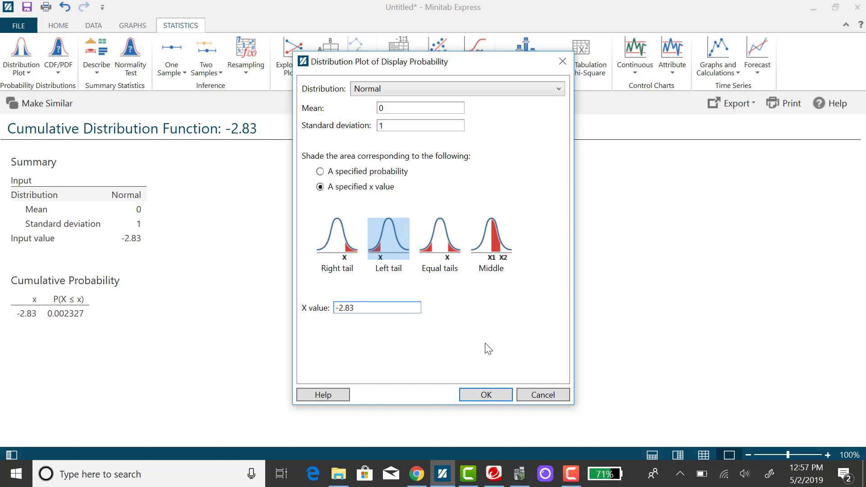
pyautogui.click(490, 393)
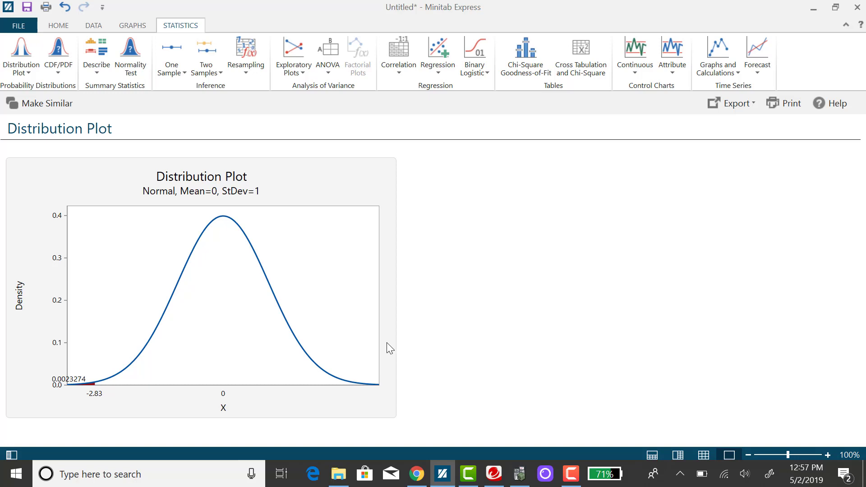
# Compute the standard normal cumulative probability for the single value -0.18.
pyautogui.click(58, 64)
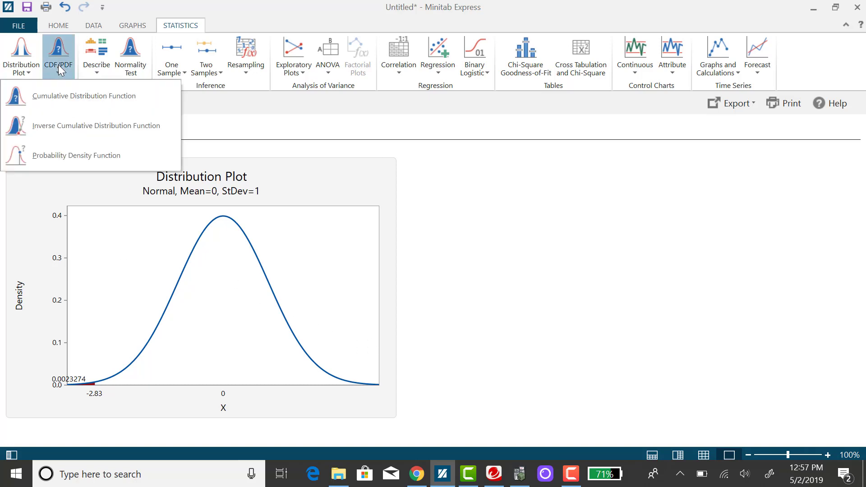
pyautogui.click(66, 96)
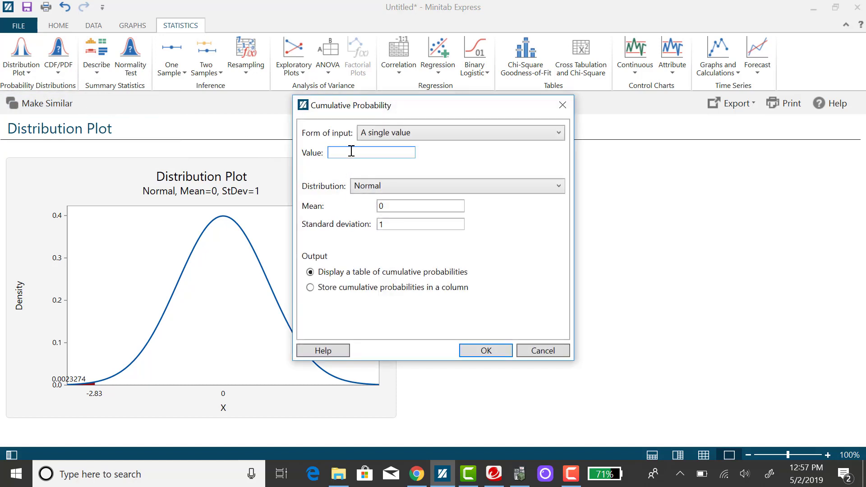
pyautogui.write('-0.18')
pyautogui.click(486, 350)
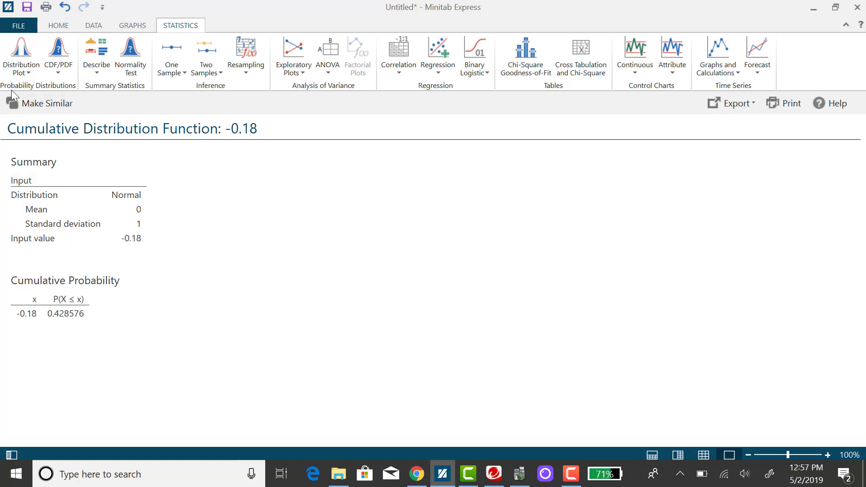
# Plot the standard normal distribution with the left tail shaded for a specified x value of -0.18.
pyautogui.click(25, 72)
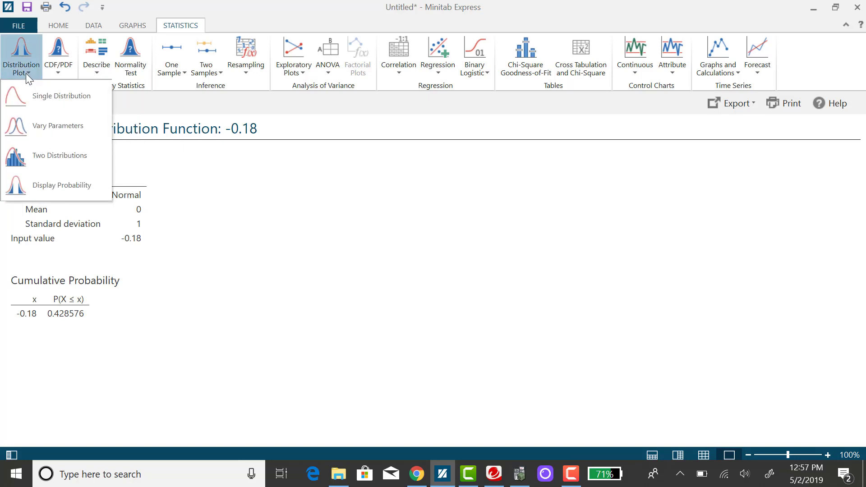
pyautogui.click(56, 185)
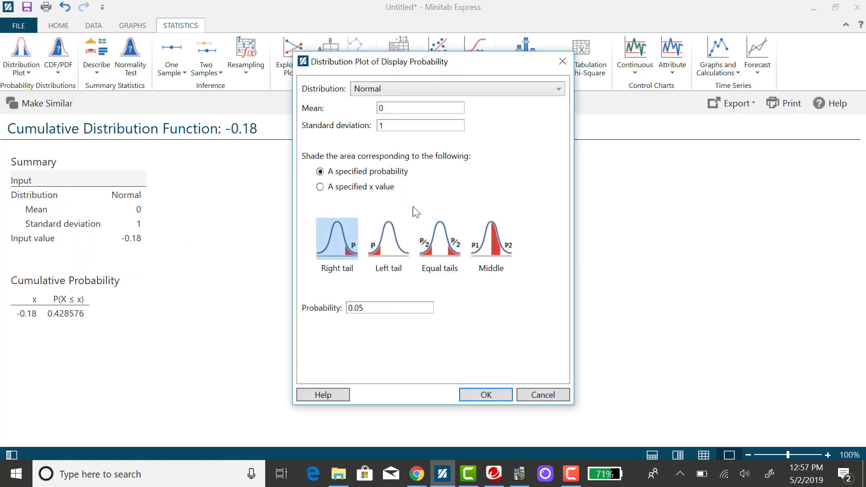
pyautogui.click(382, 251)
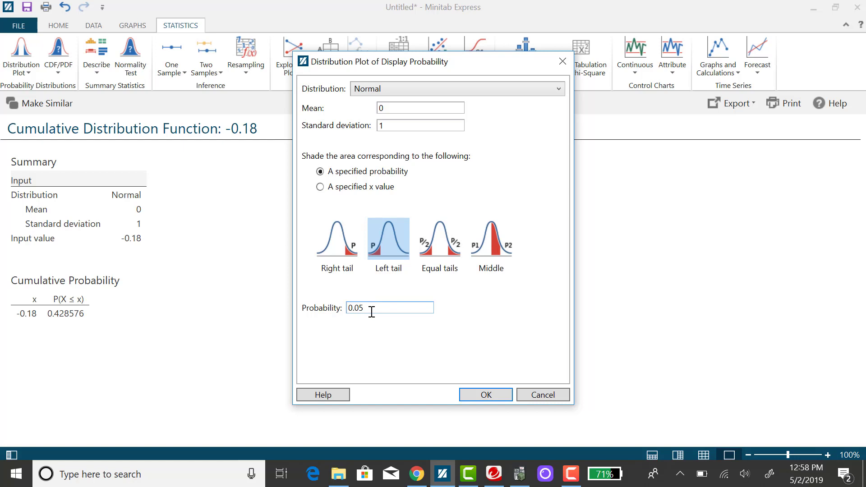
pyautogui.click(321, 188)
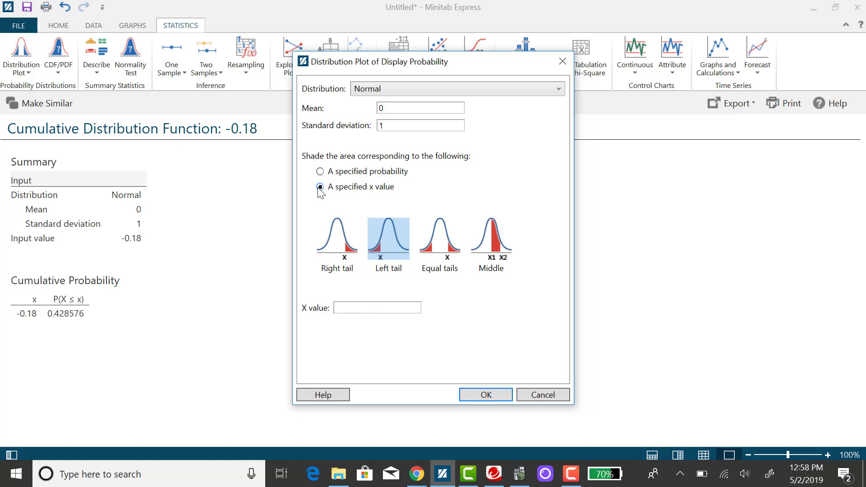
pyautogui.click(368, 308)
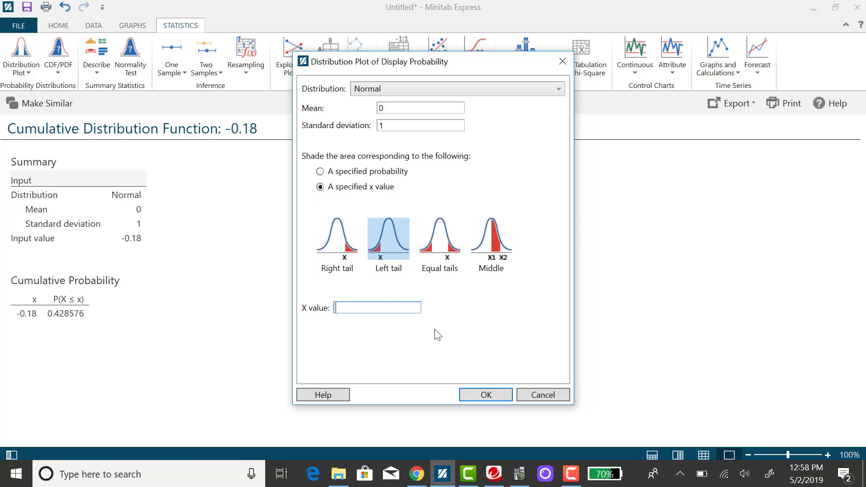
pyautogui.write('-0.18')
pyautogui.click(490, 395)
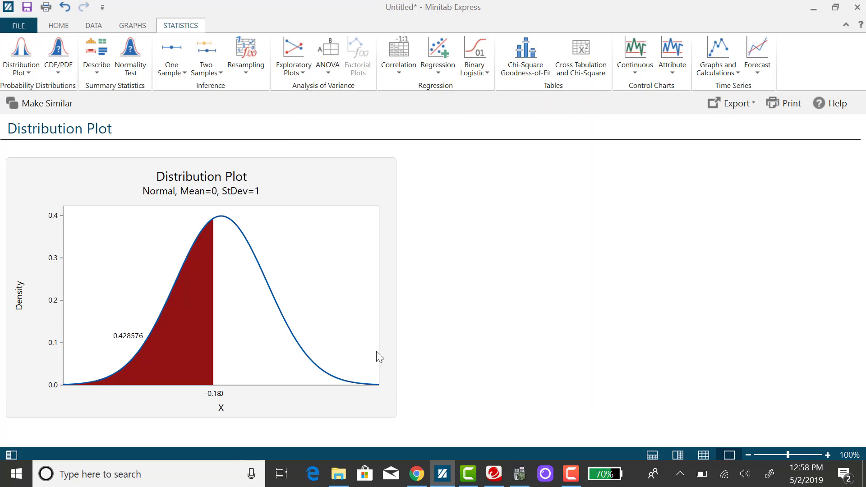